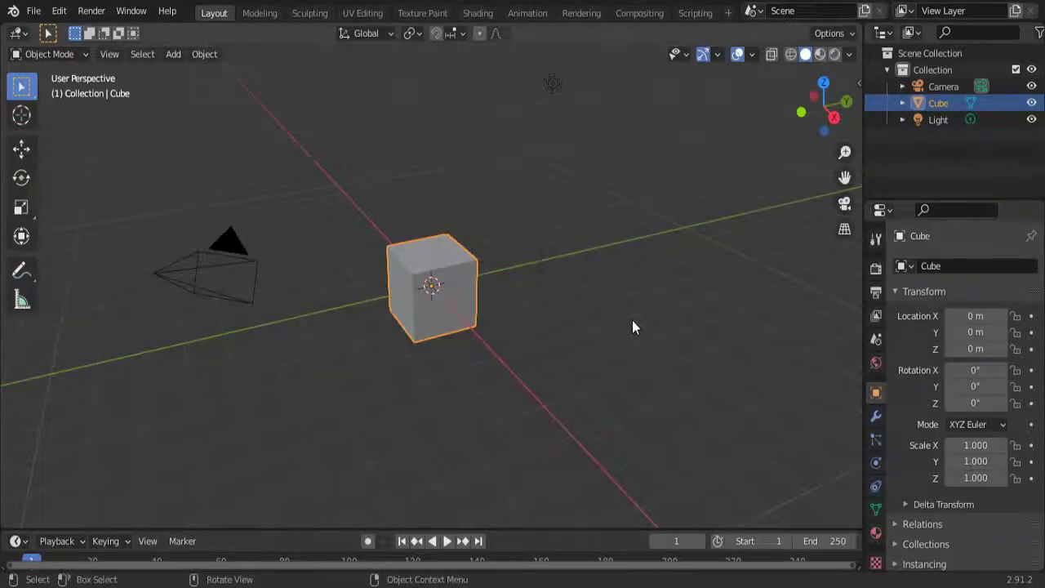
Delete the default cube from the scene using its right-click menu
middle_drag(633, 321, 609, 341)
right_click(461, 280)
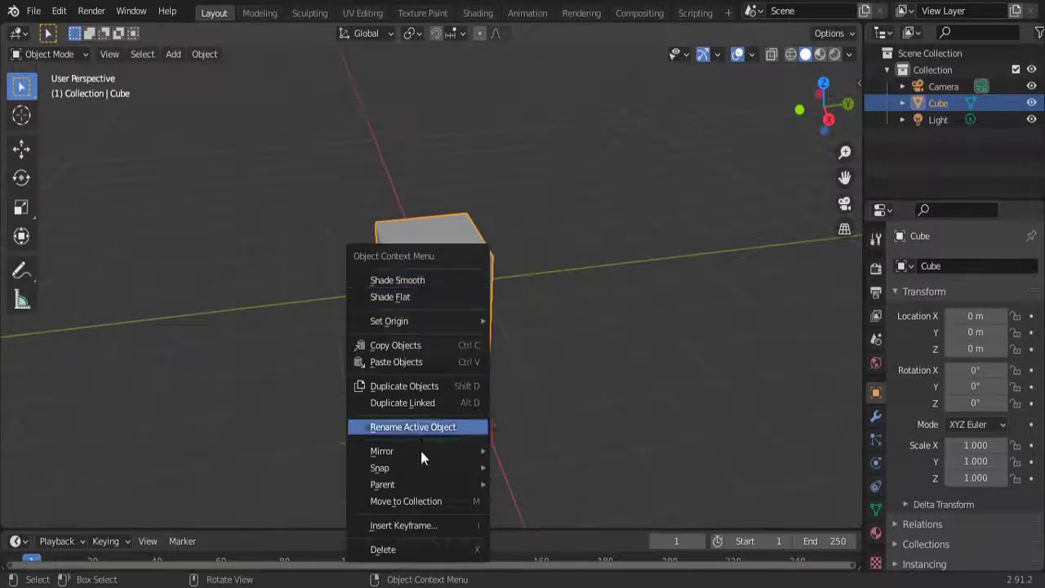
click(433, 549)
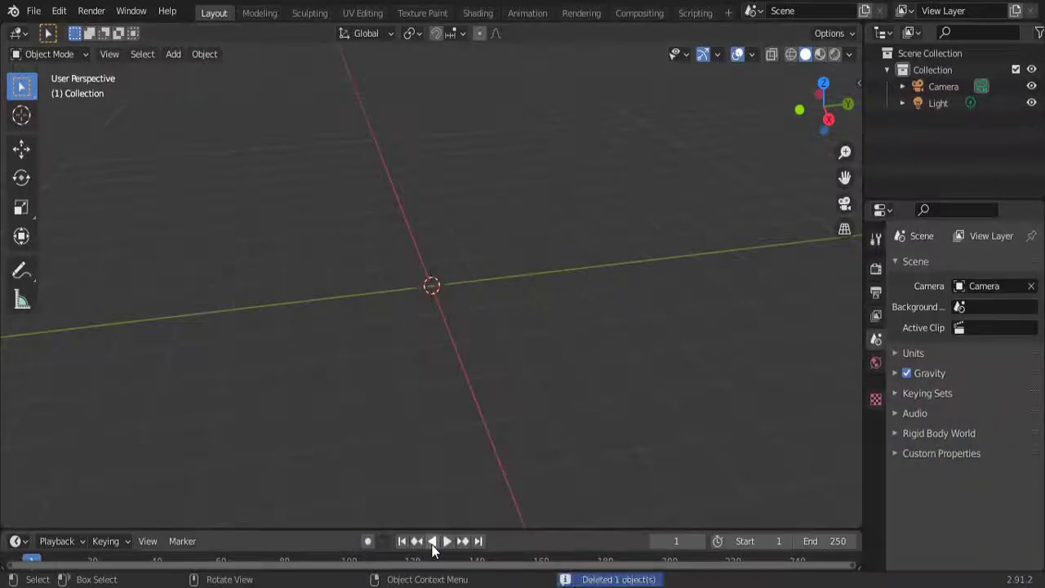
Open the rigged character .blend file, discarding the unsaved default scene
click(34, 11)
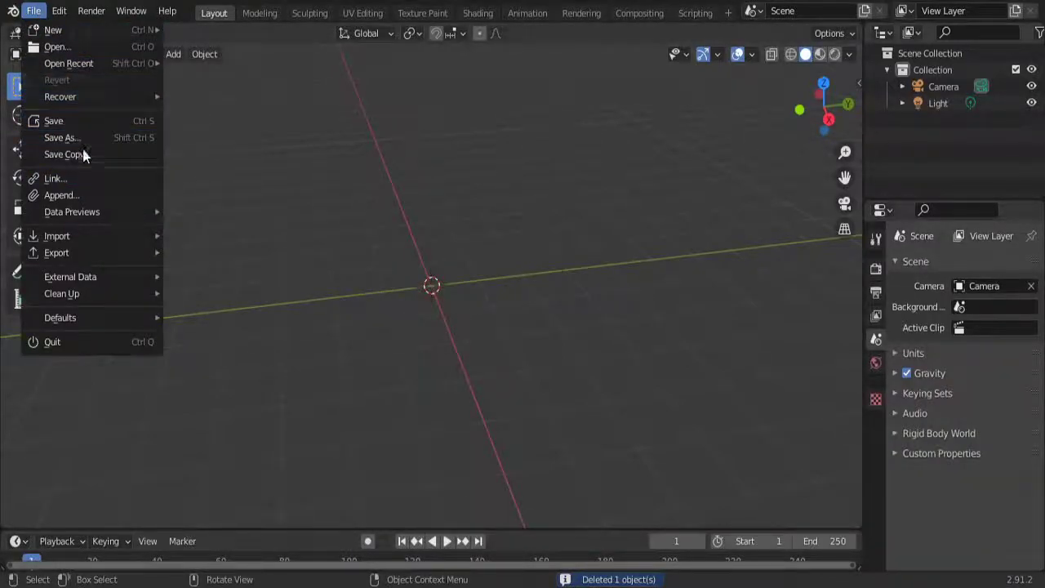
click(78, 48)
click(552, 322)
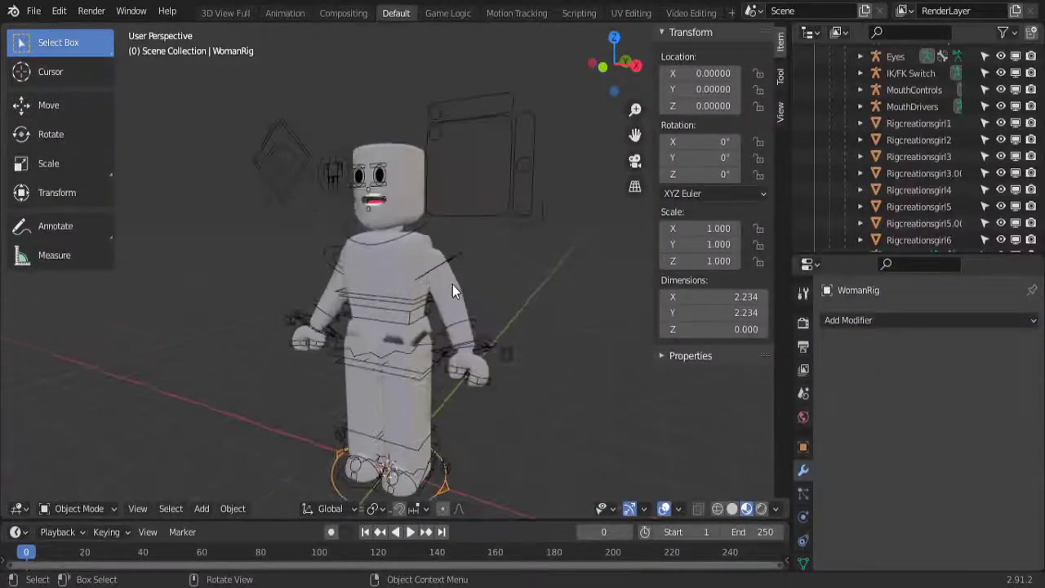
Delete the character's head mesh
click(405, 175)
key(Delete)
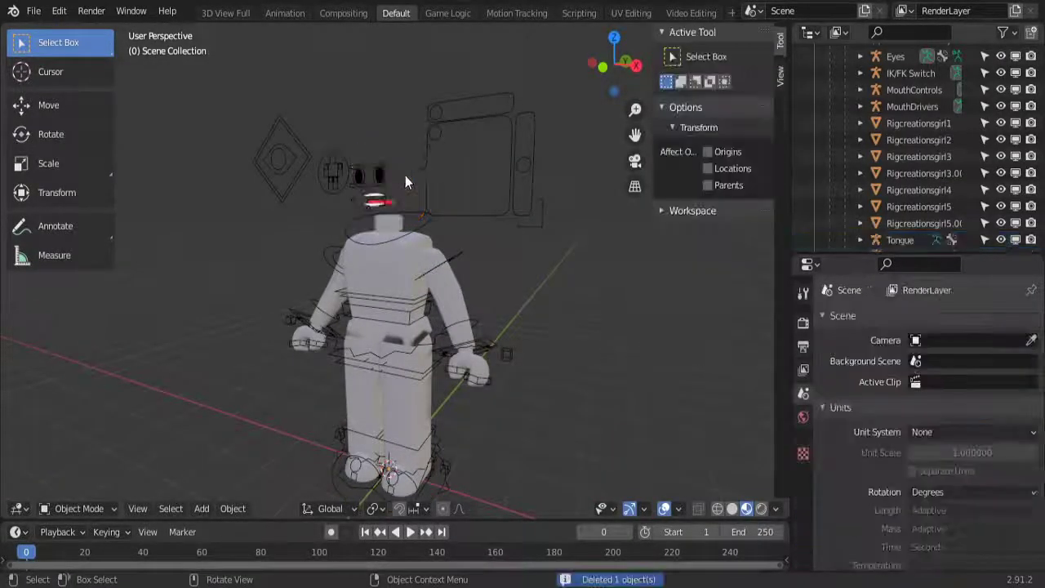
middle_drag(405, 176, 772, 367)
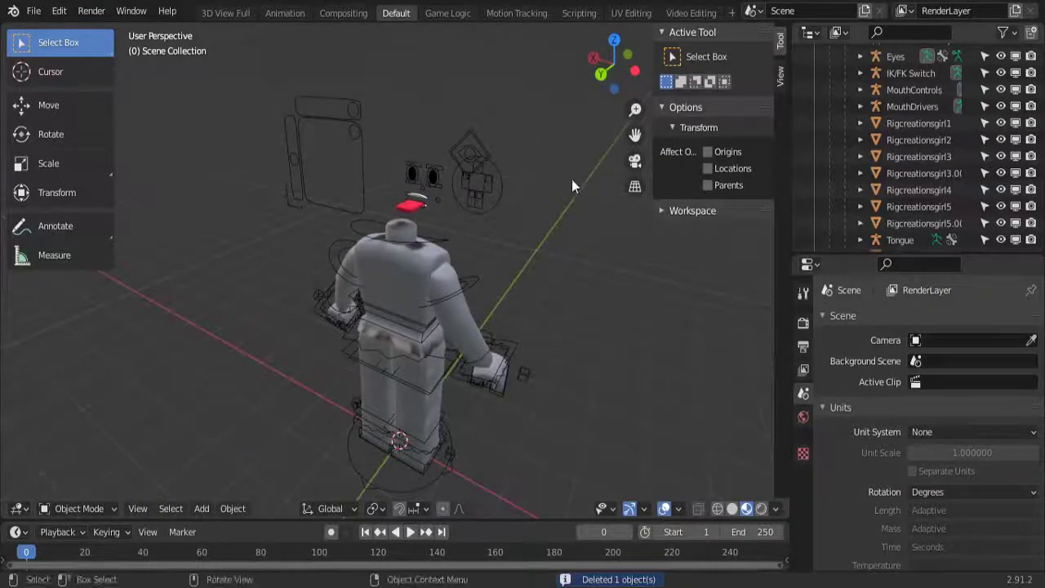
Box-select the eye, mouth and tongue face controls and delete them
key(b)
drag(385, 147, 452, 214)
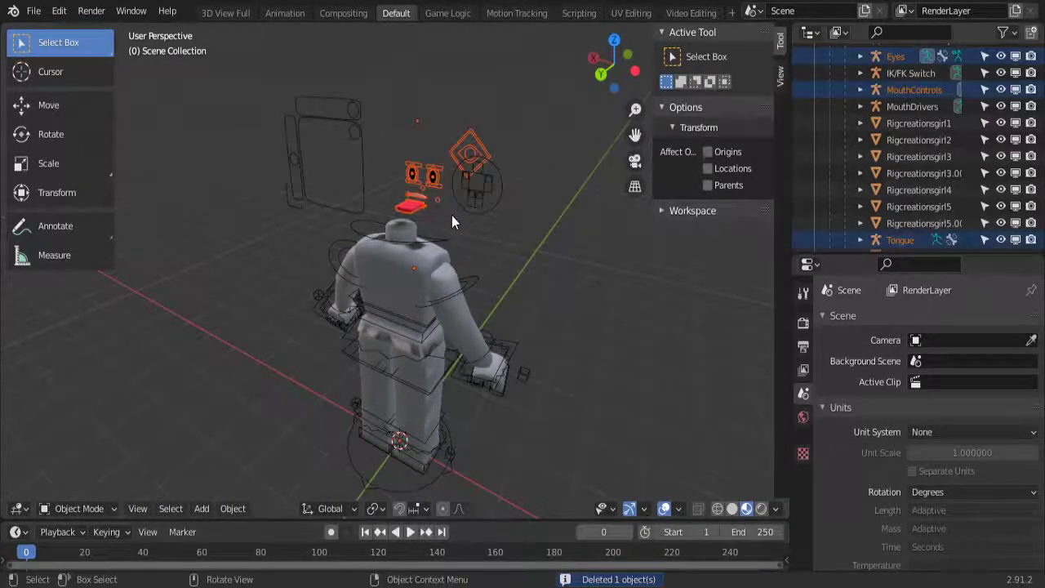
key(Delete)
middle_drag(479, 245, 363, 362)
scroll(375, 363, up, 4)
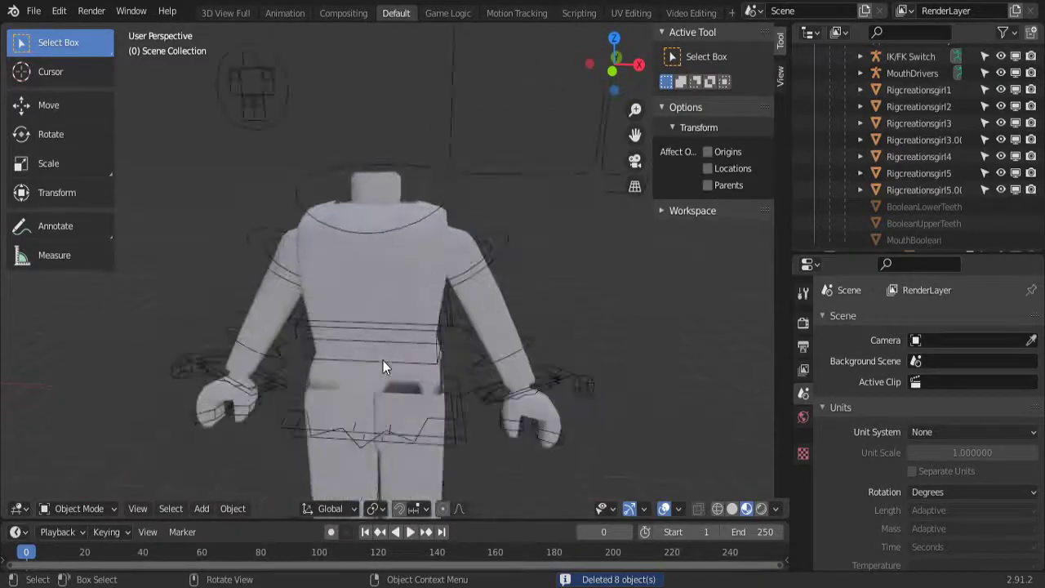
scroll(383, 360, down, 6)
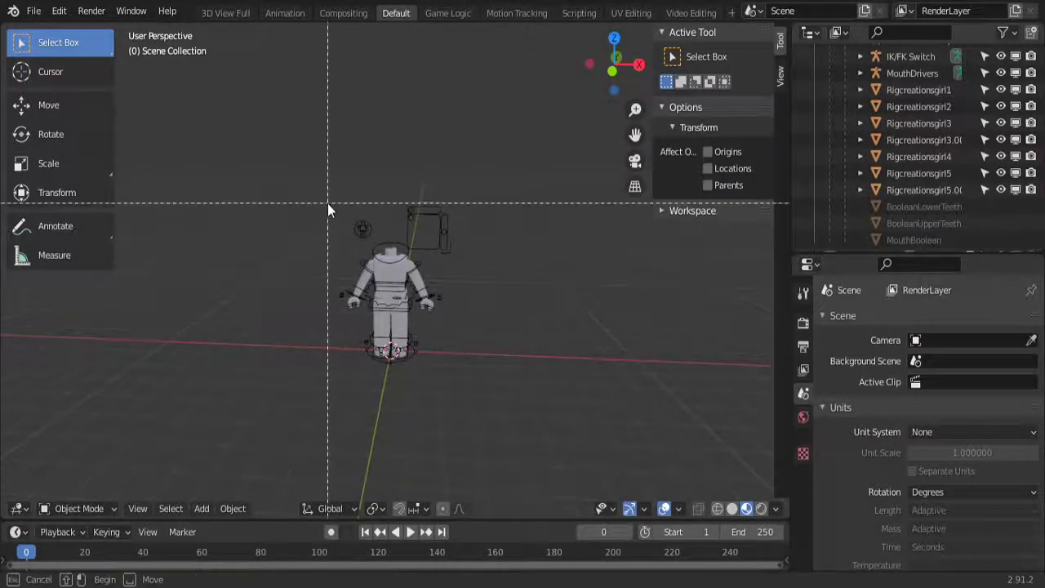
Select the whole headless character and copy its objects
drag(328, 204, 463, 371)
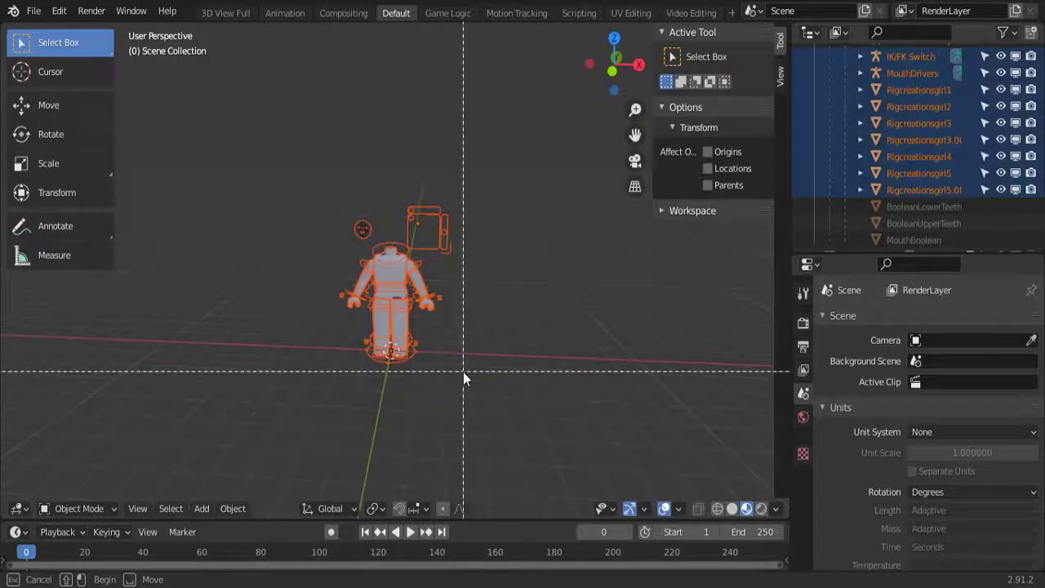
right_click(377, 279)
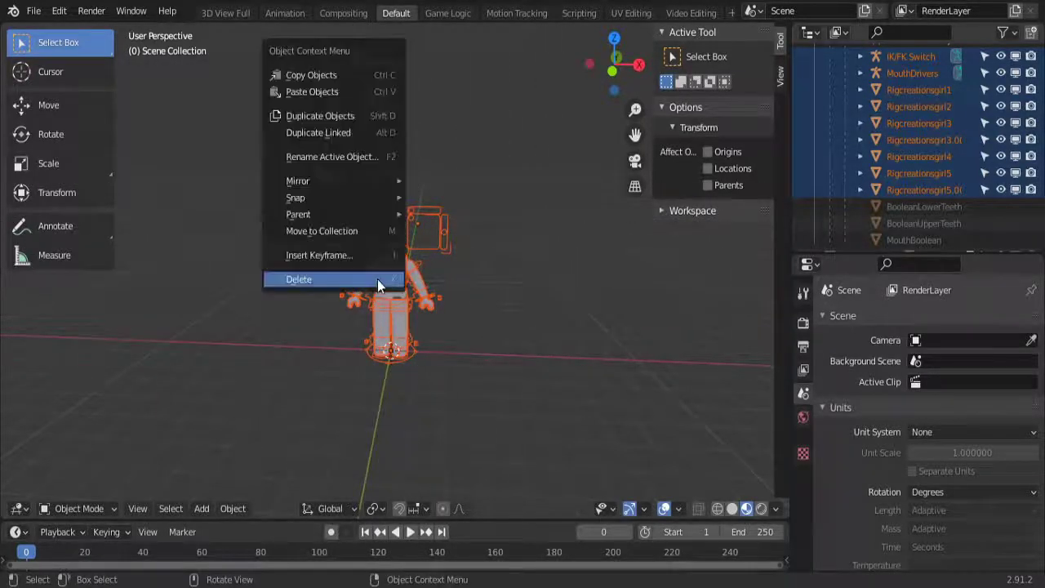
click(336, 78)
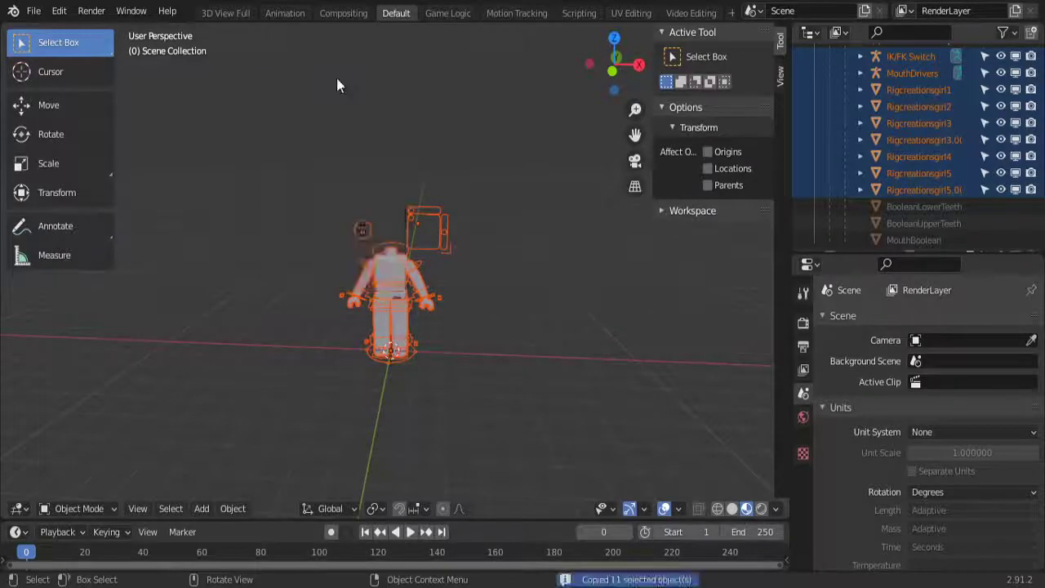
Paste the copied character objects into the scene
click(539, 358)
right_click(494, 341)
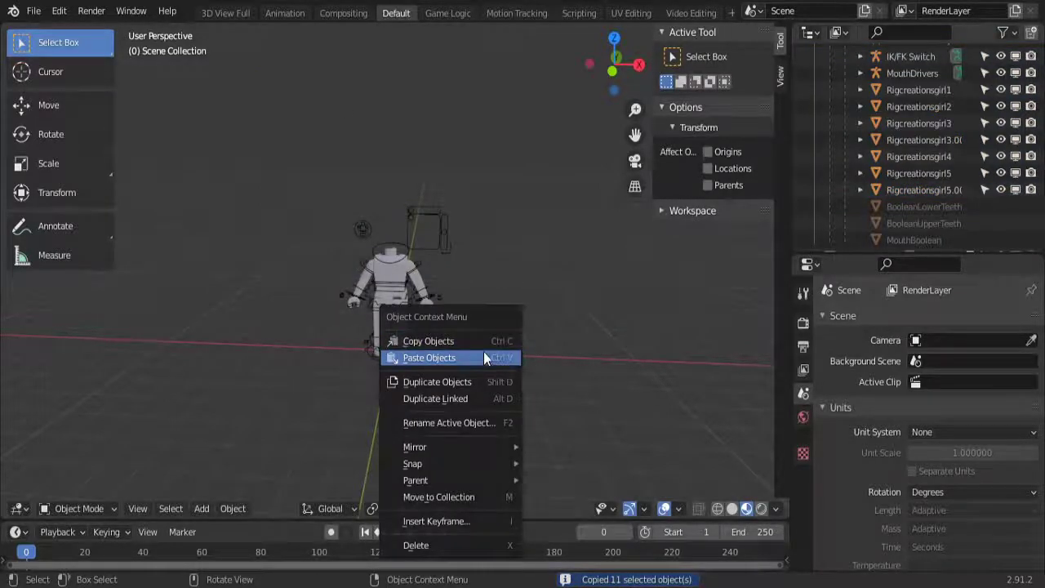
click(484, 351)
click(40, 115)
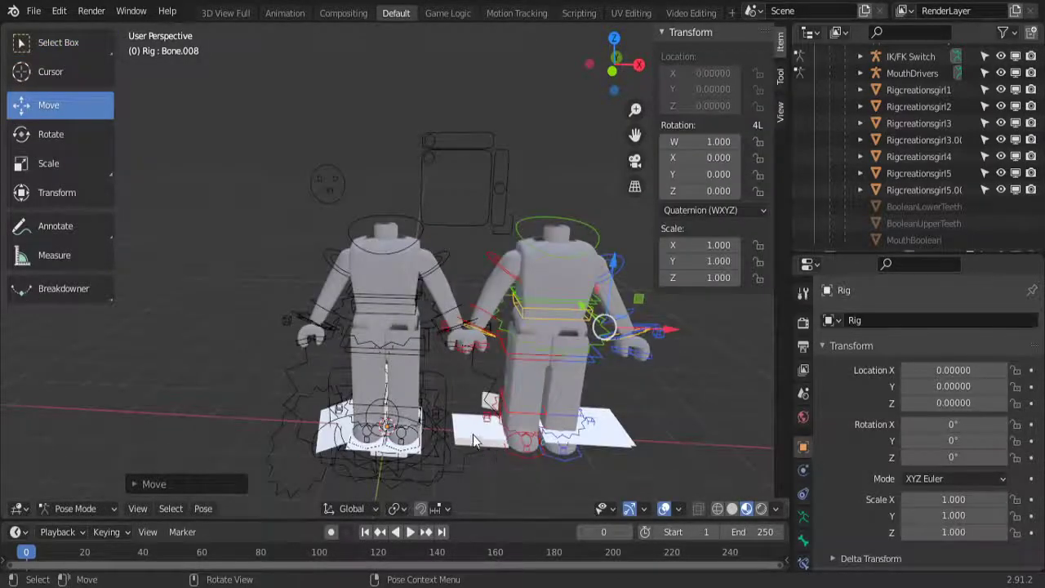
Delete the stray cube Cube.005 and the other small leftover cube near the characters' feet
click(476, 438)
key(Delete)
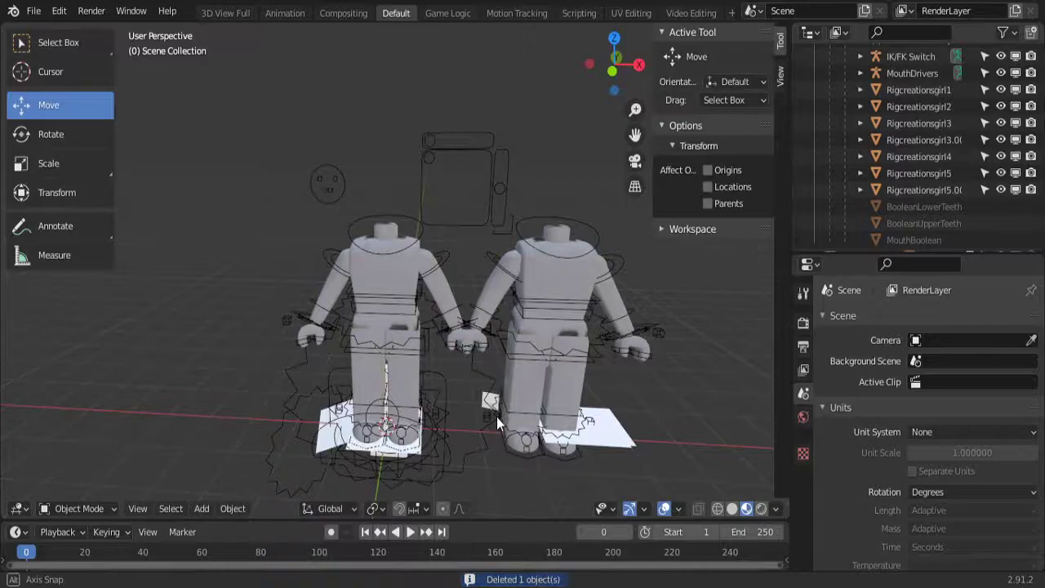
middle_drag(497, 416, 2, 408)
click(407, 432)
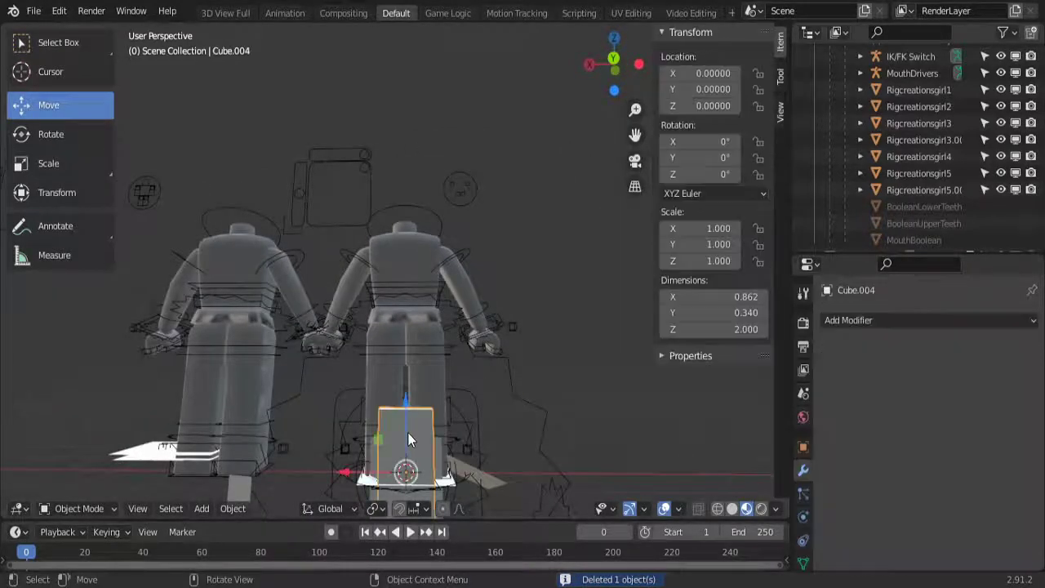
key(Delete)
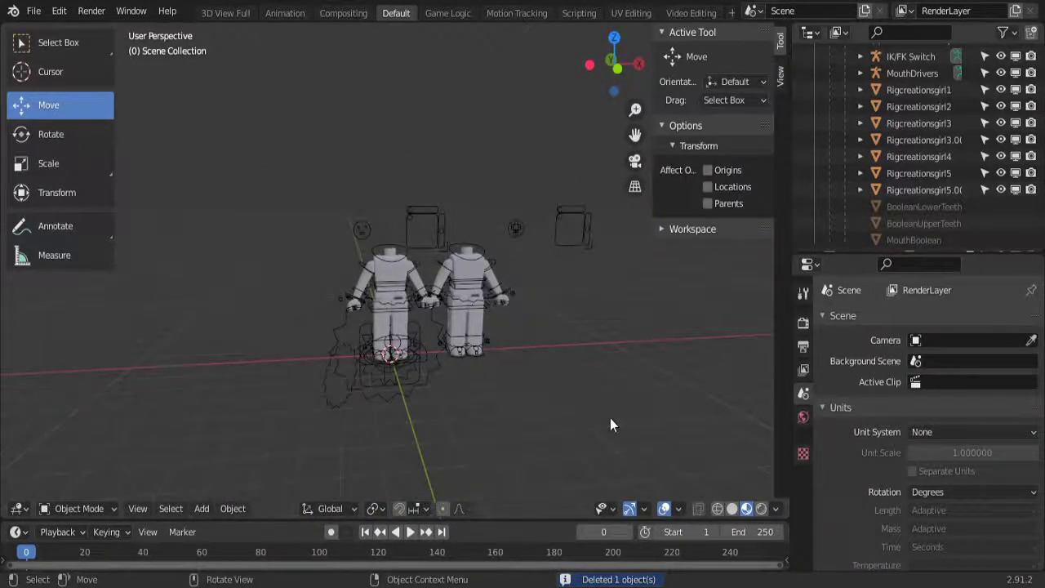
scroll(611, 420, up, 3)
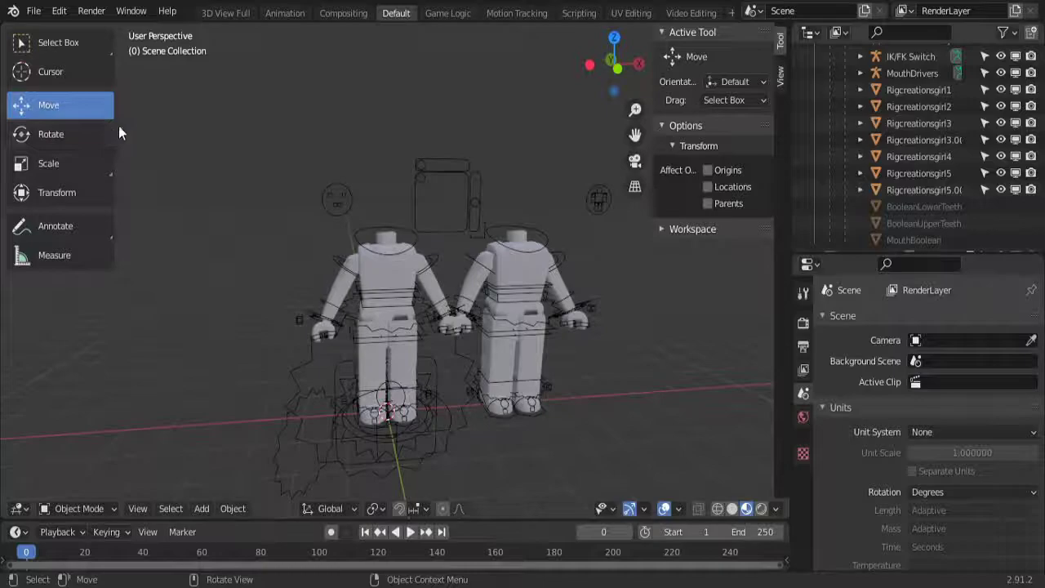
scroll(655, 328, down, 3)
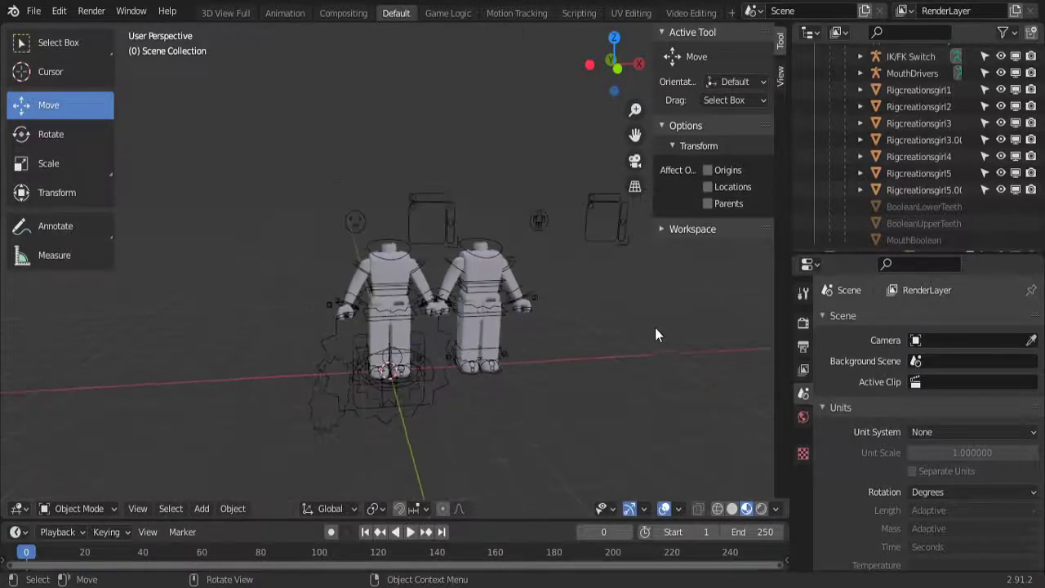
middle_drag(654, 331, 550, 292)
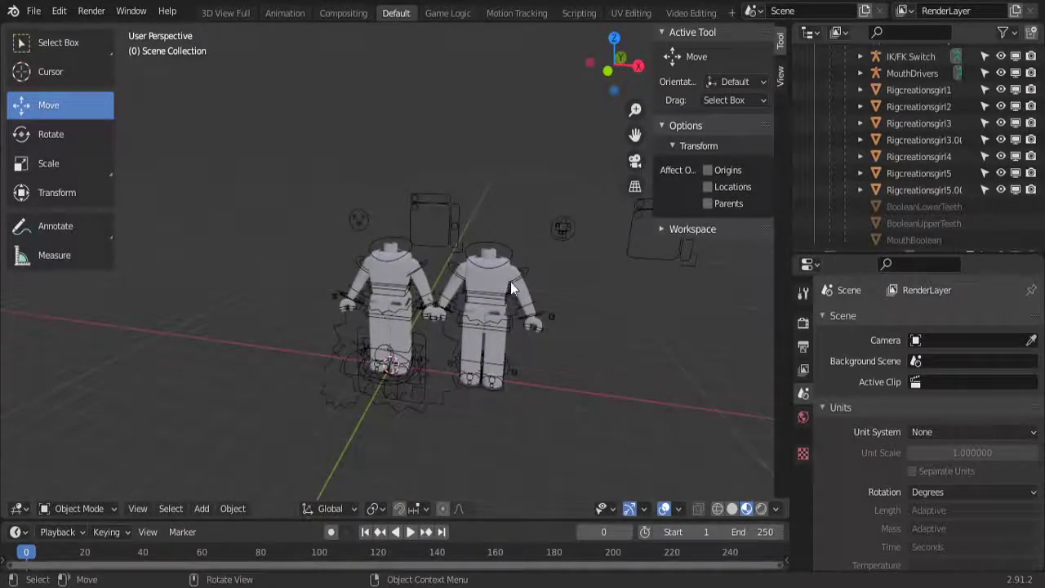
Enter Pose Mode on the right rig and rotate its arm bone
click(83, 136)
scroll(426, 326, up, 2)
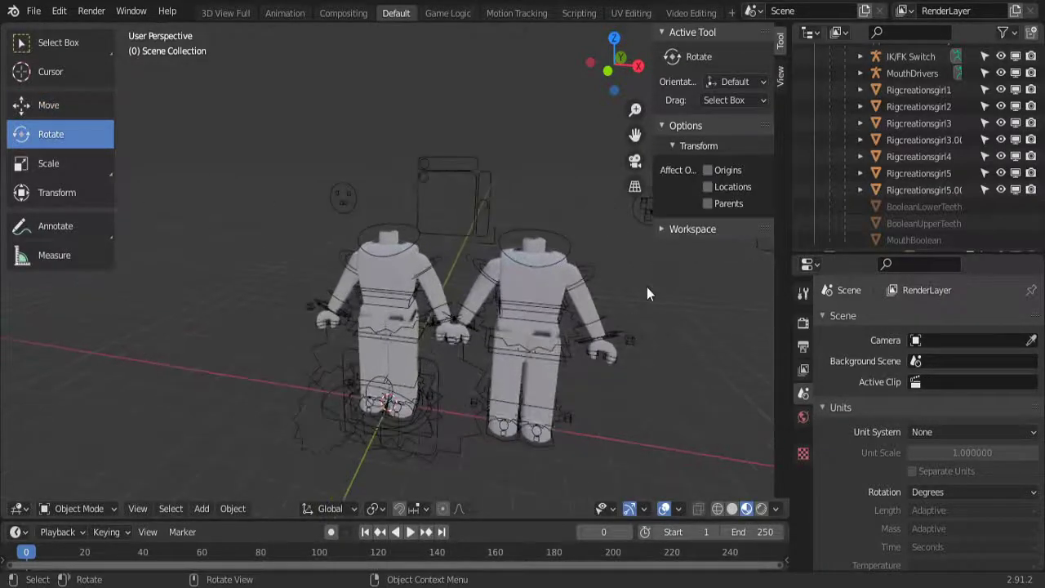
click(588, 277)
key(ctrl+Tab)
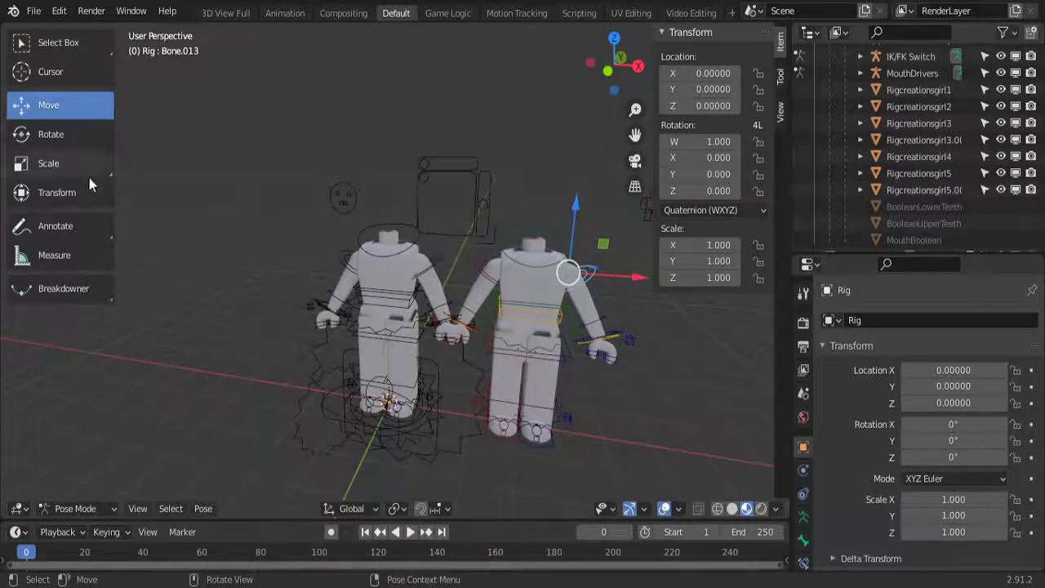
click(96, 144)
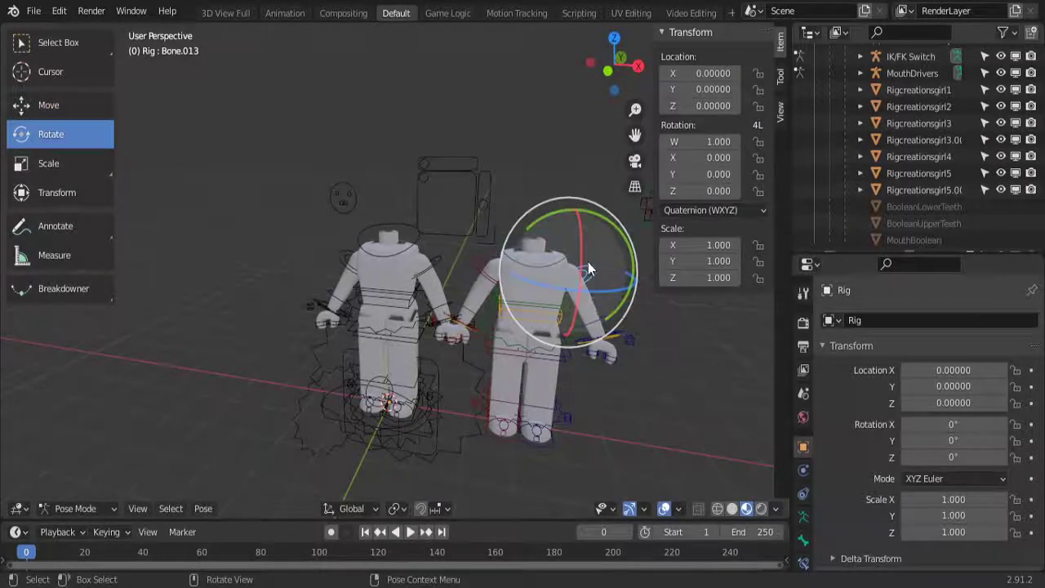
drag(577, 289, 574, 413)
Leave Pose Mode and select the left character's body mesh, armature Rig.001 and arm mesh
click(503, 296)
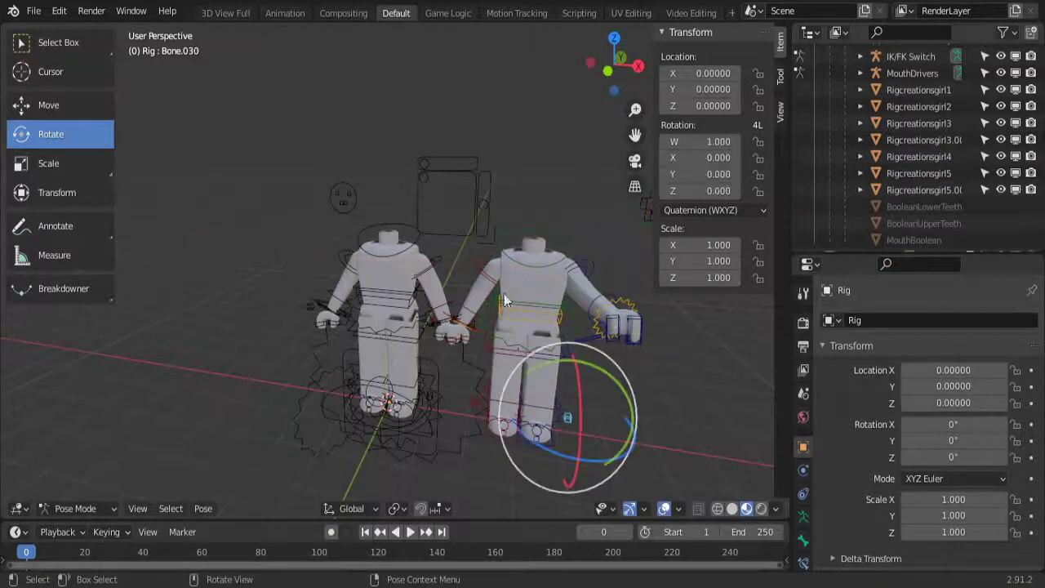
key(ctrl+Tab)
click(584, 299)
click(434, 294)
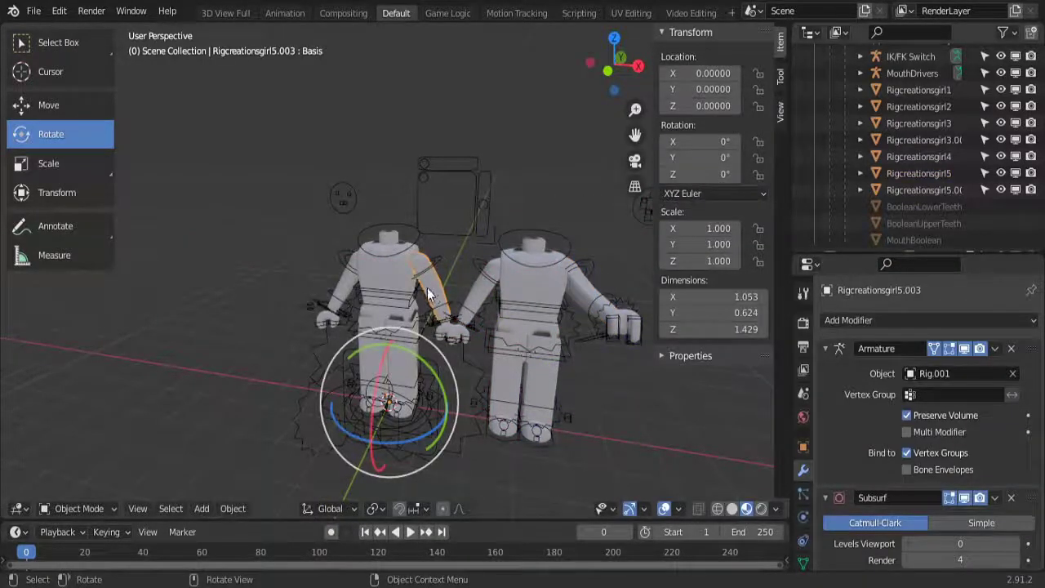
click(427, 279)
Re-enter Pose Mode on the right rig and swing its arm outward from the body
click(587, 274)
key(ctrl+Tab)
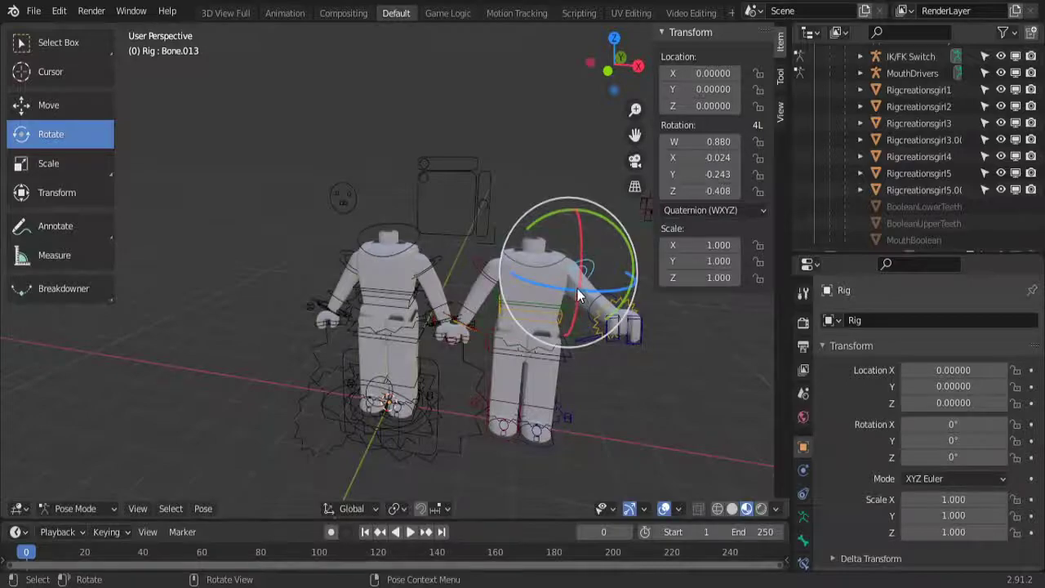
mouse_move(573, 296)
mouse_down()
mouse_move(558, 286)
mouse_move(574, 295)
mouse_up()
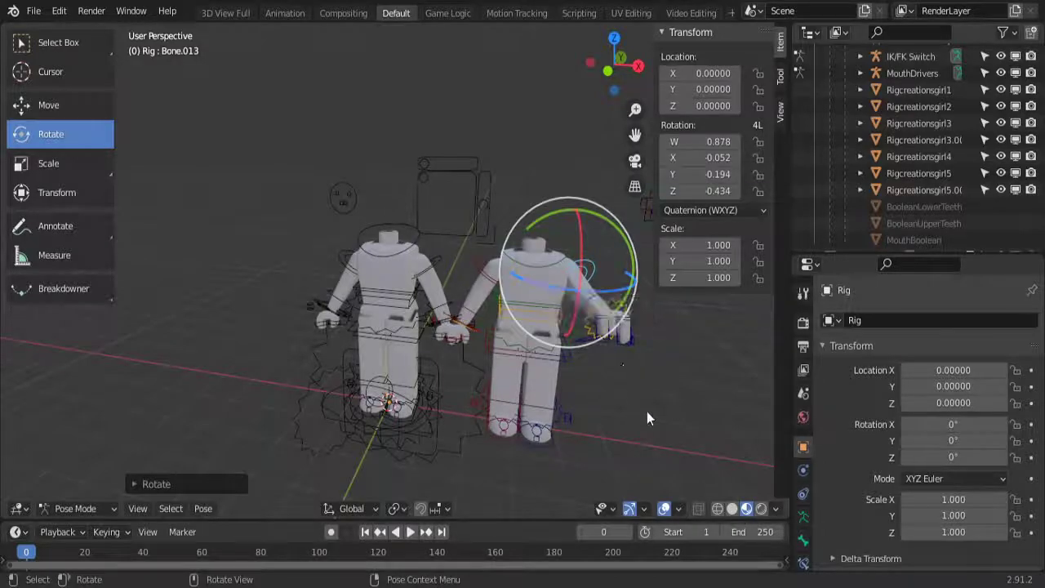
middle_drag(647, 412, 568, 378)
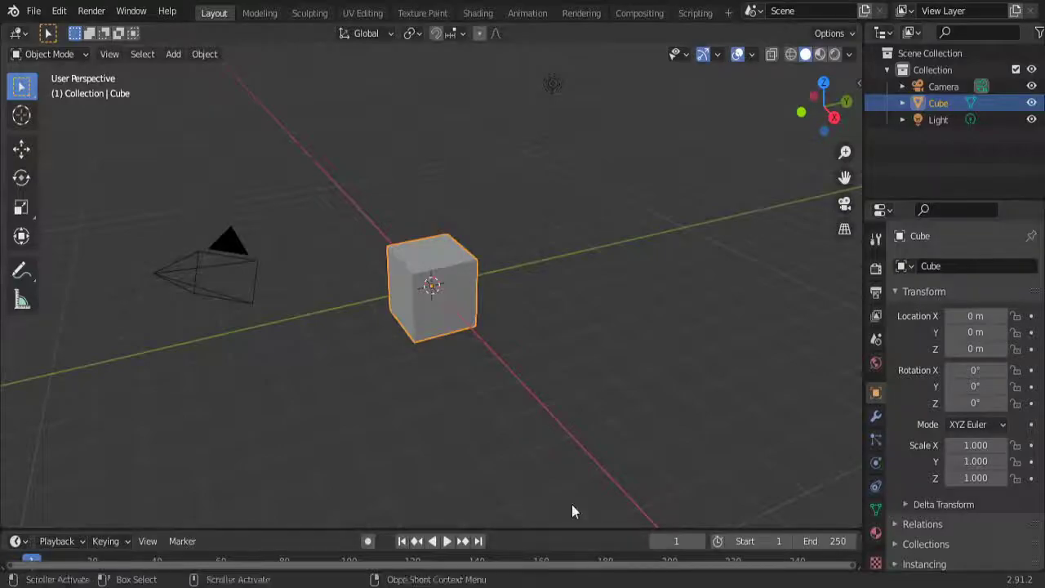
Delete the default cube in the new scene using its right-click menu
right_click(455, 302)
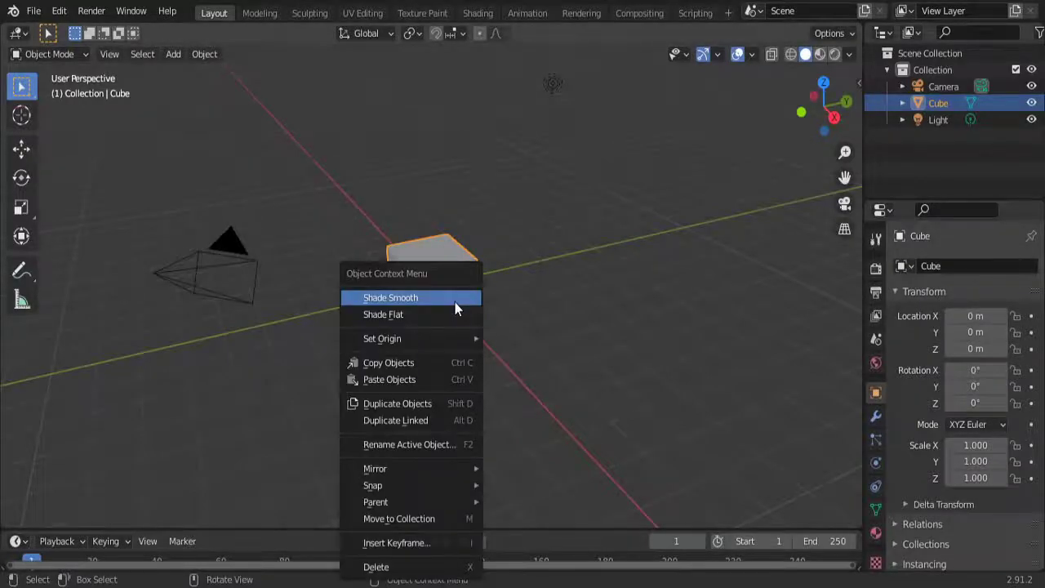
click(420, 567)
click(70, 10)
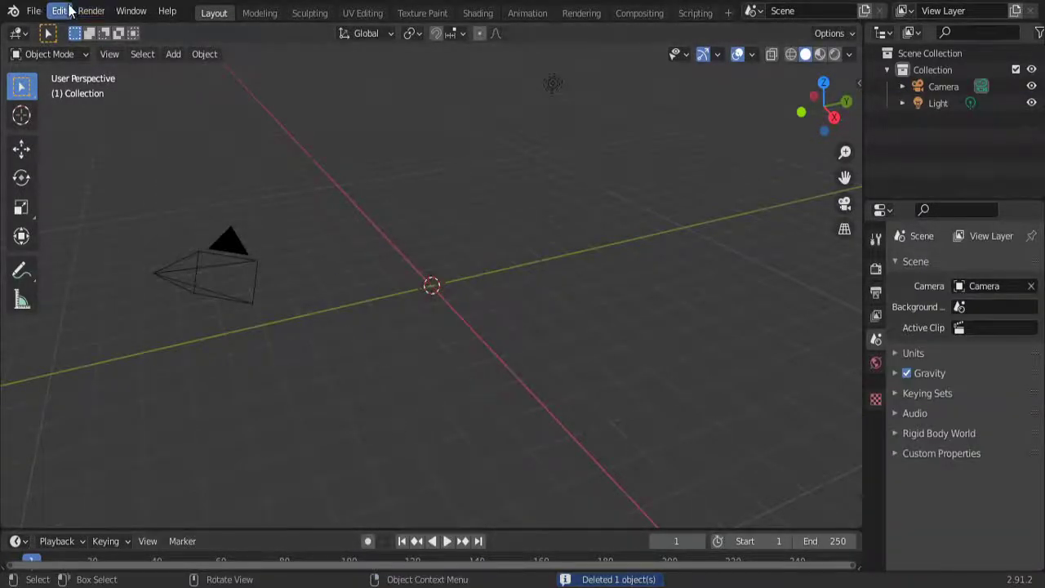
Reopen the character .blend file, discarding the unsaved scene
click(33, 10)
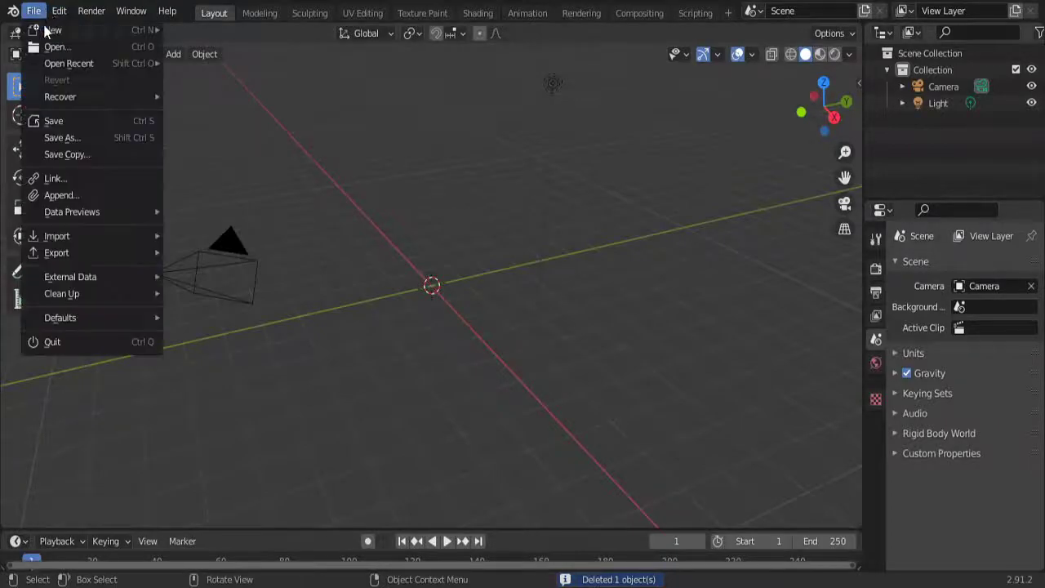
click(57, 45)
click(544, 325)
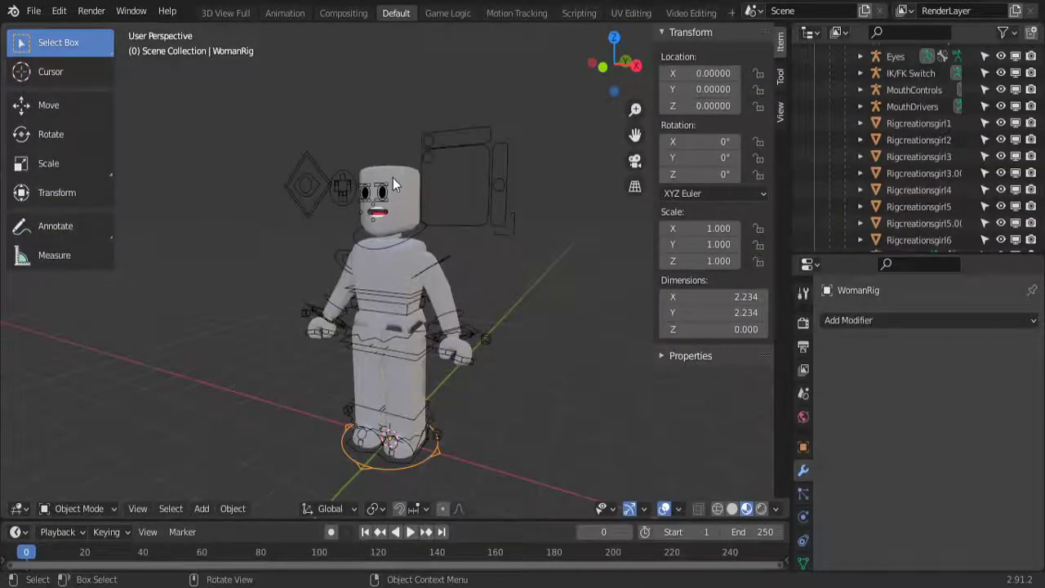
Delete the head, then box-select and delete the eye, mouth and tongue controls
click(393, 178)
key(Delete)
middle_drag(392, 178, 122, 208)
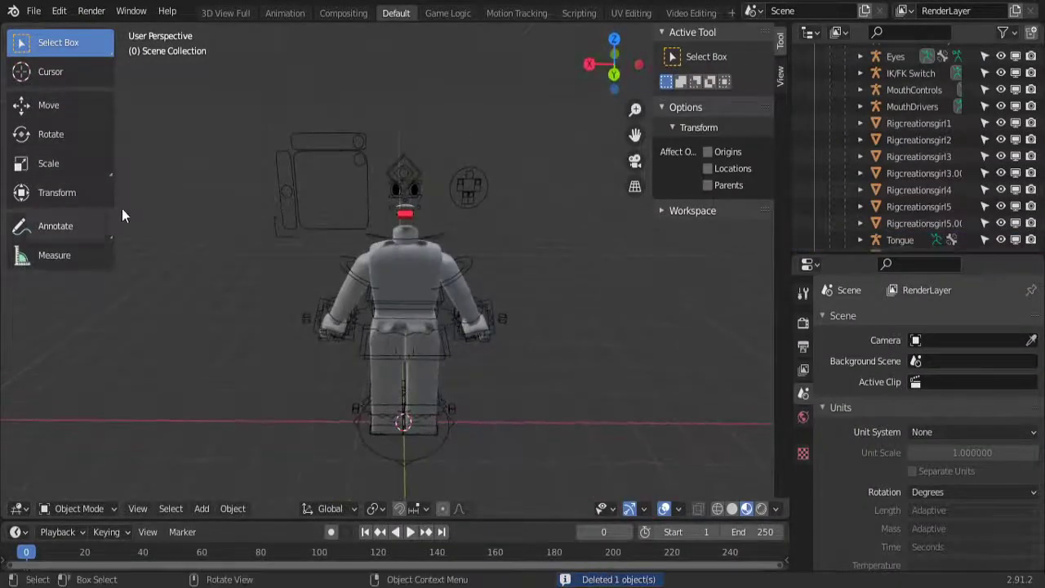
drag(381, 149, 440, 216)
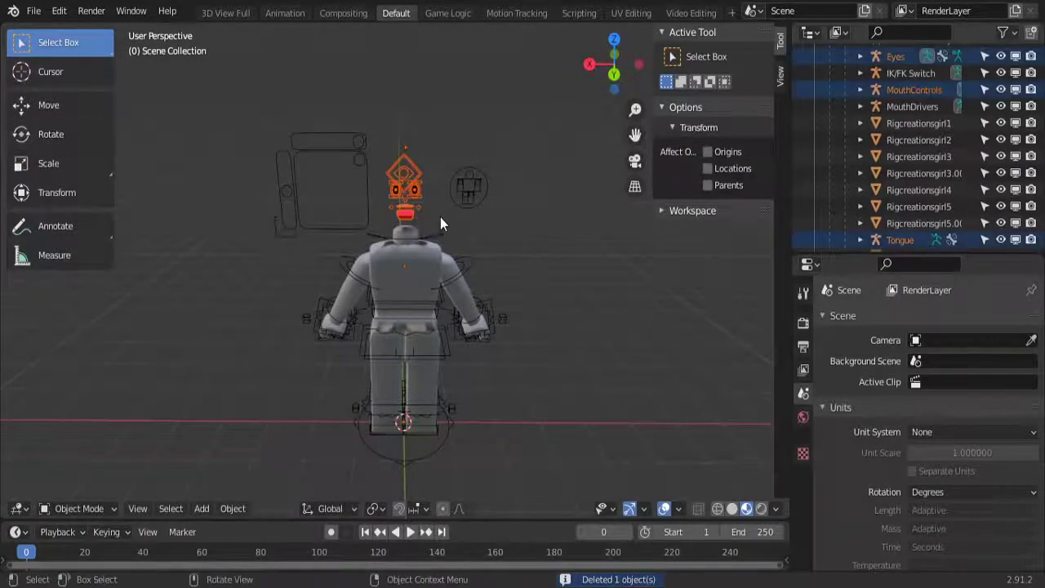
key(Delete)
middle_drag(587, 306, 255, 287)
Bring up the File menu to append the headed character, then dismiss it
click(34, 11)
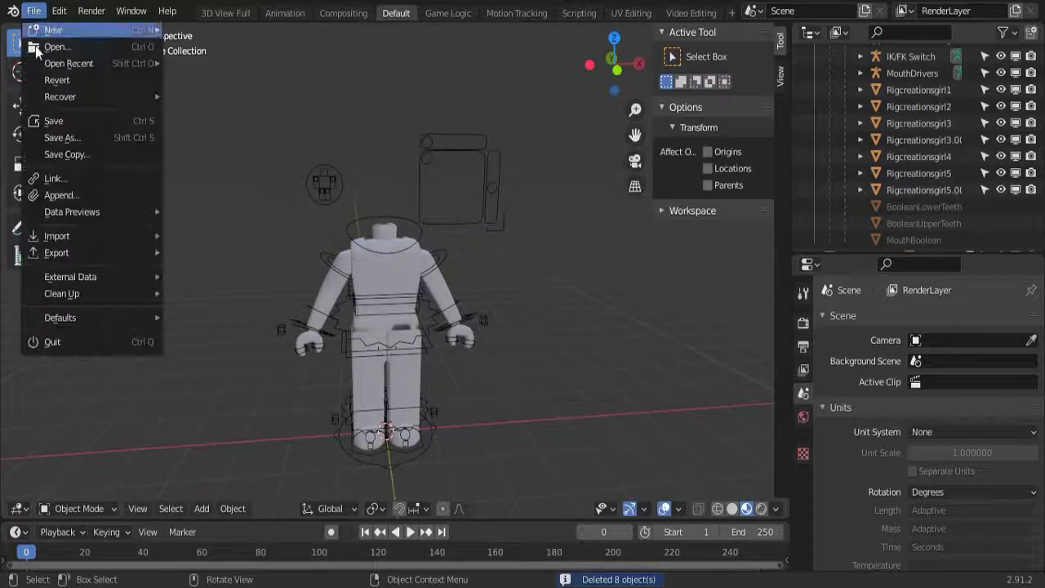
key(Escape)
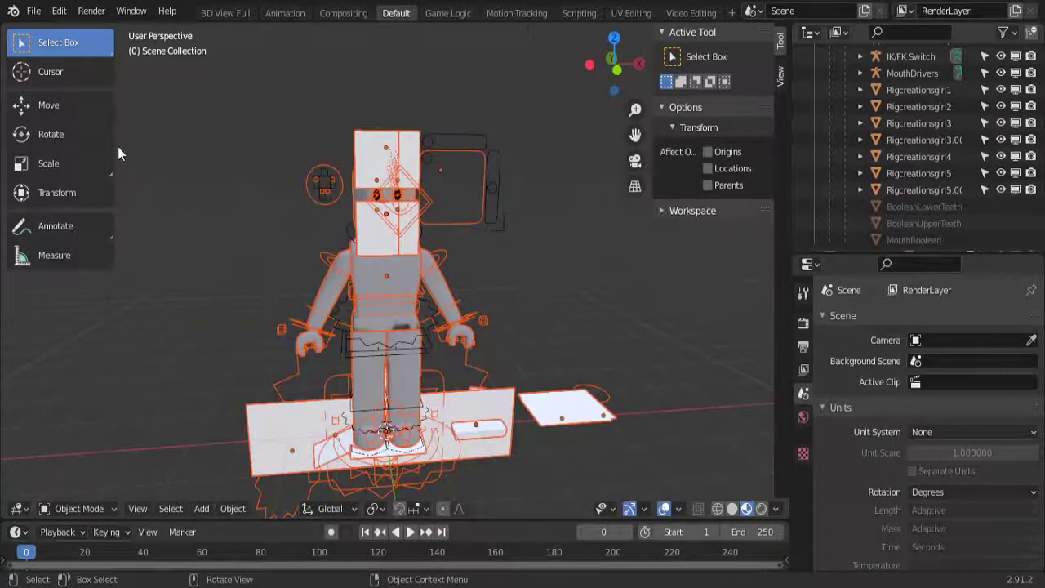
Move the appended character right of the headless one and delete its head cube Cube.007
click(85, 95)
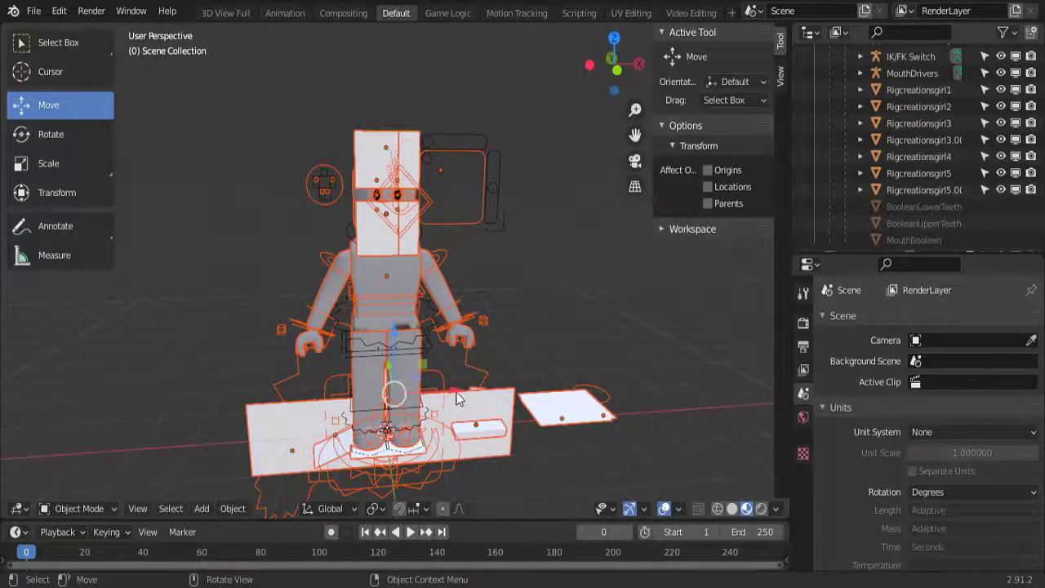
drag(572, 398, 702, 389)
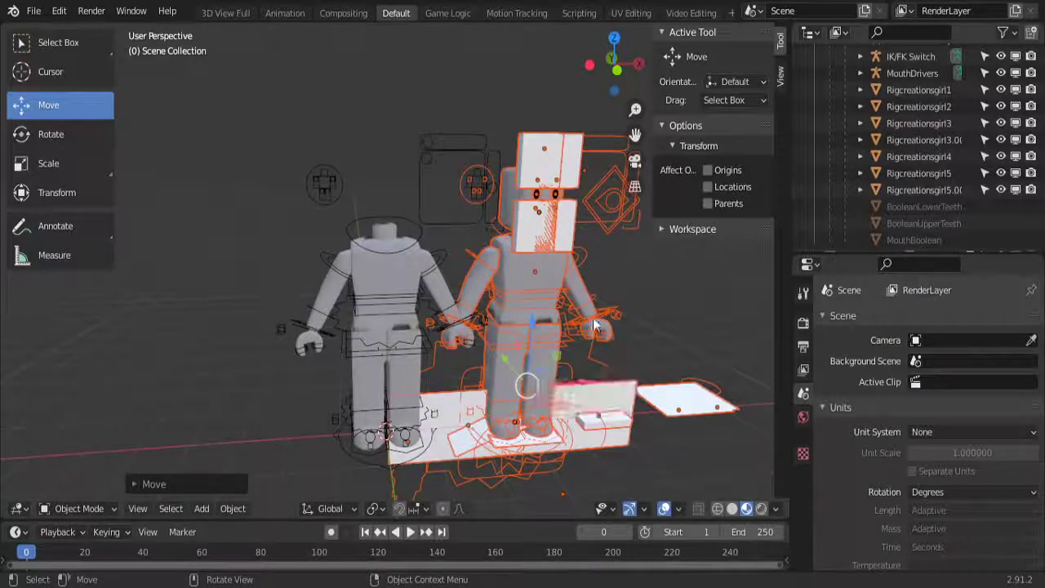
click(549, 160)
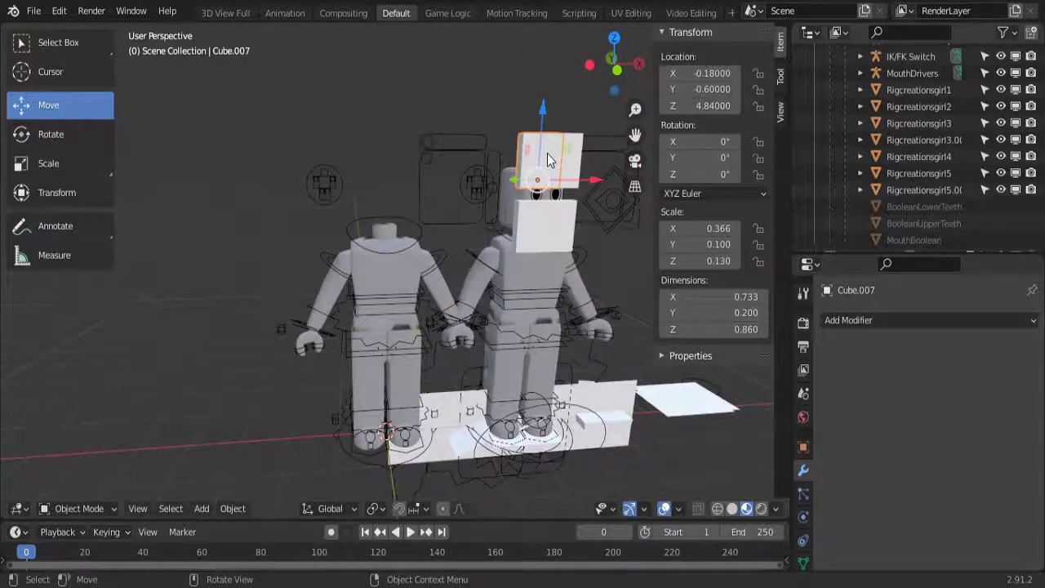
key(Delete)
key(ctrl+z)
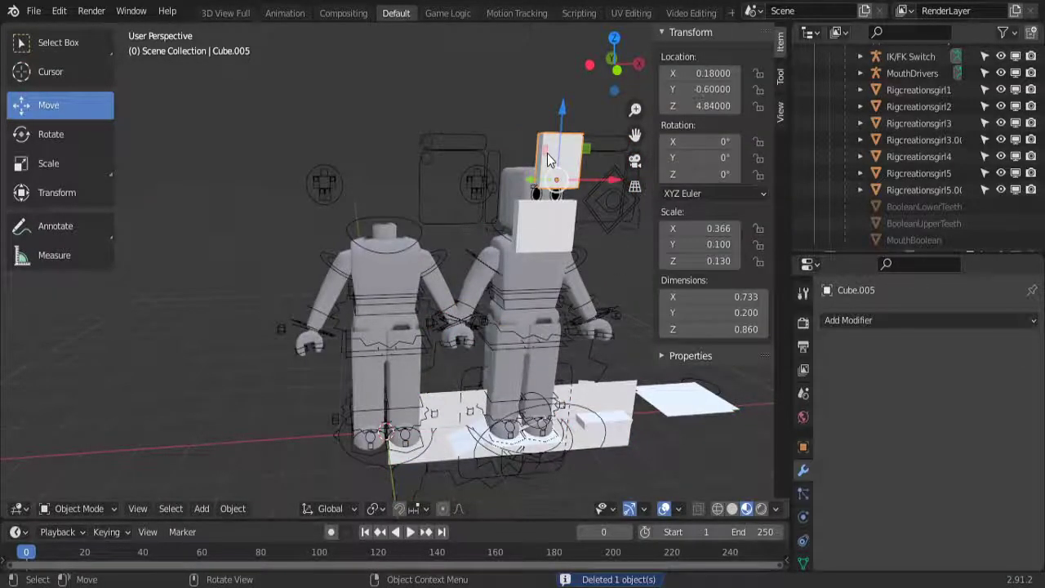
key(Delete)
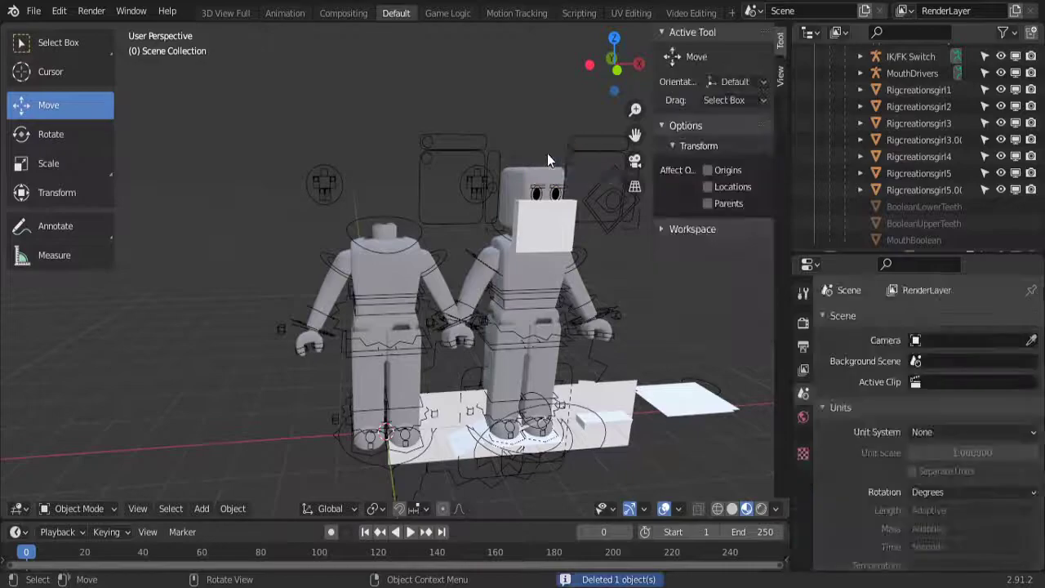
Delete Cube.006, Cube.004, BooleanUpperTeeth.001 and the white plane Cube.013 from the appended character
click(557, 242)
key(Delete)
click(557, 241)
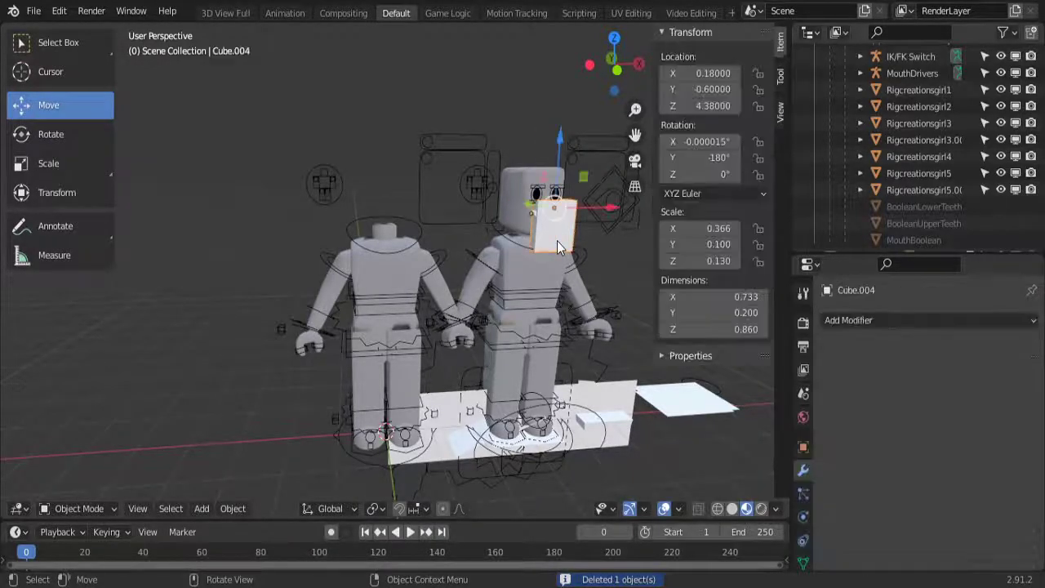
key(Delete)
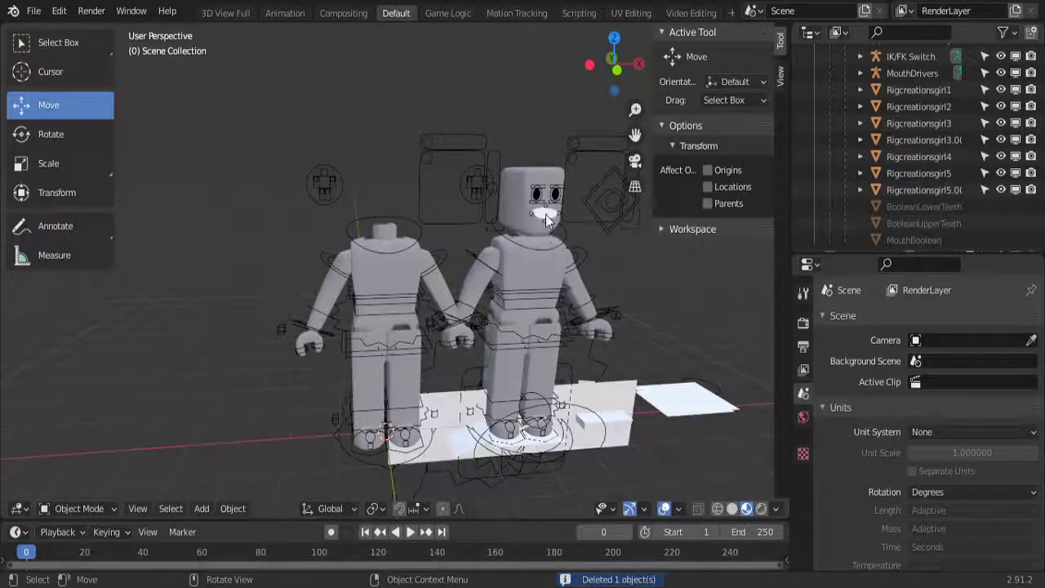
click(544, 213)
key(Delete)
key(Delete)
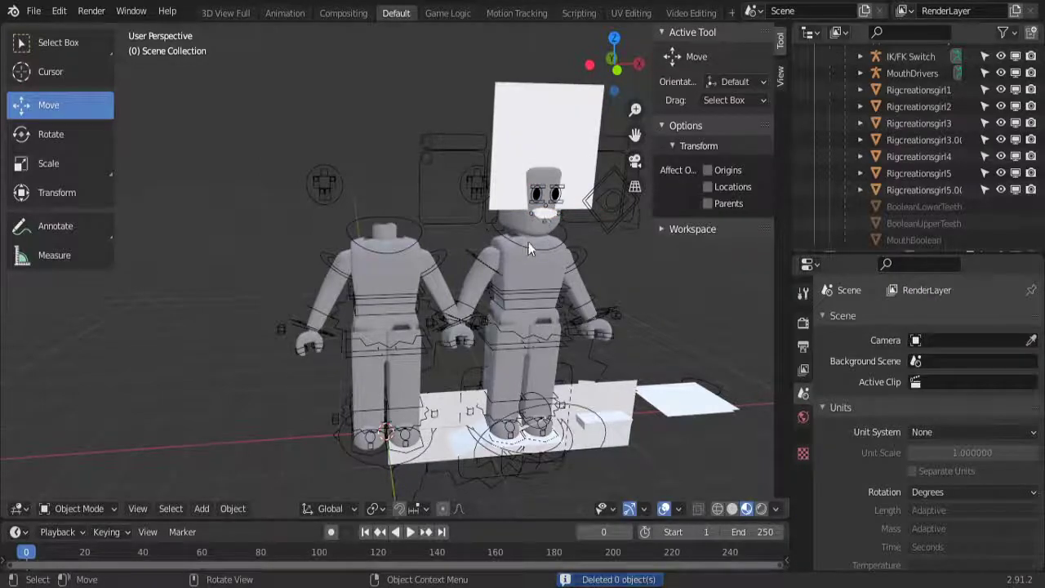
click(543, 162)
key(Delete)
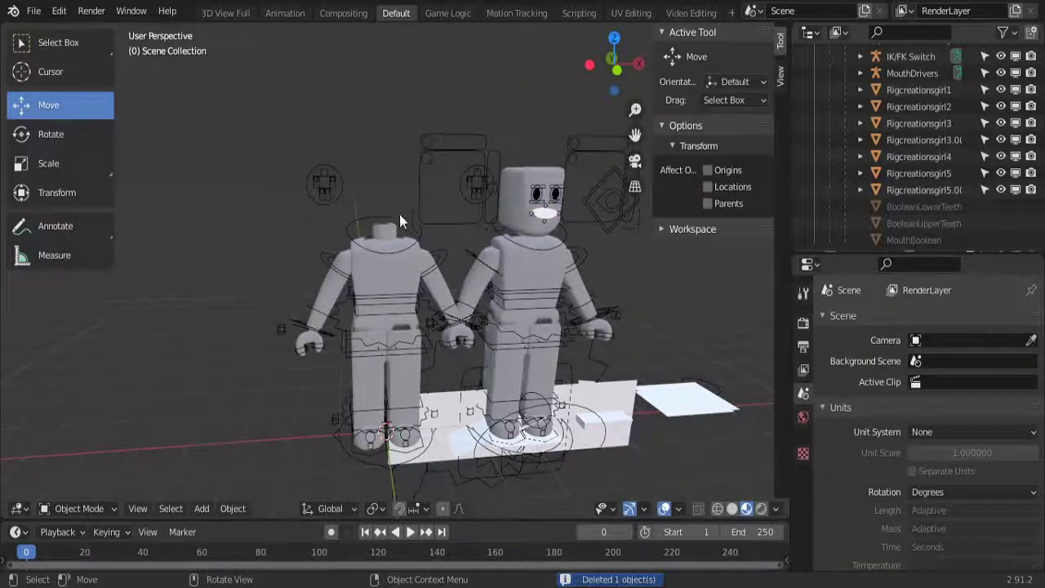
click(388, 270)
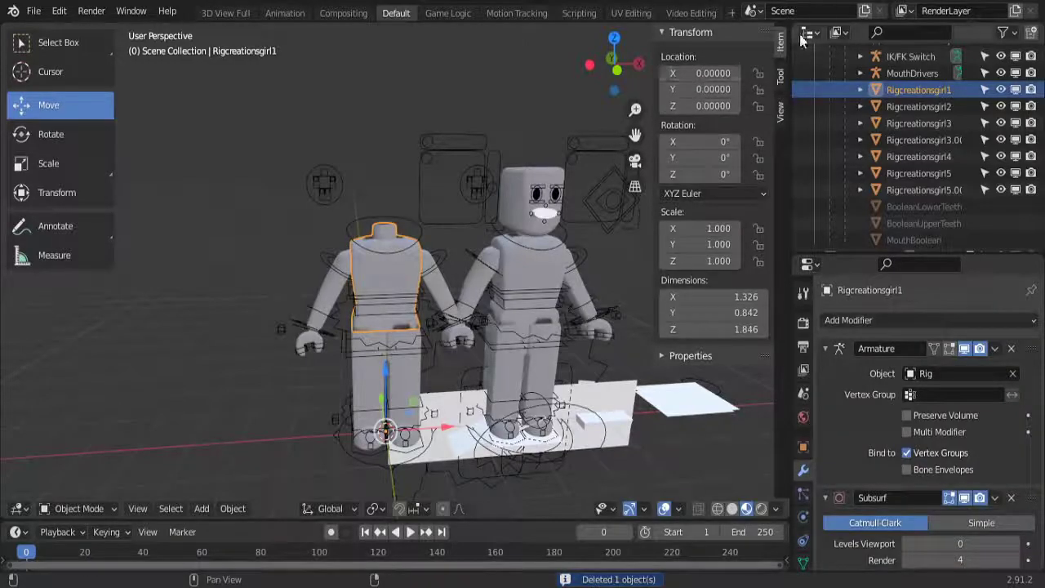
Split the 3D view into two stacked areas and make the top one a Shader Editor
drag(785, 29, 784, 216)
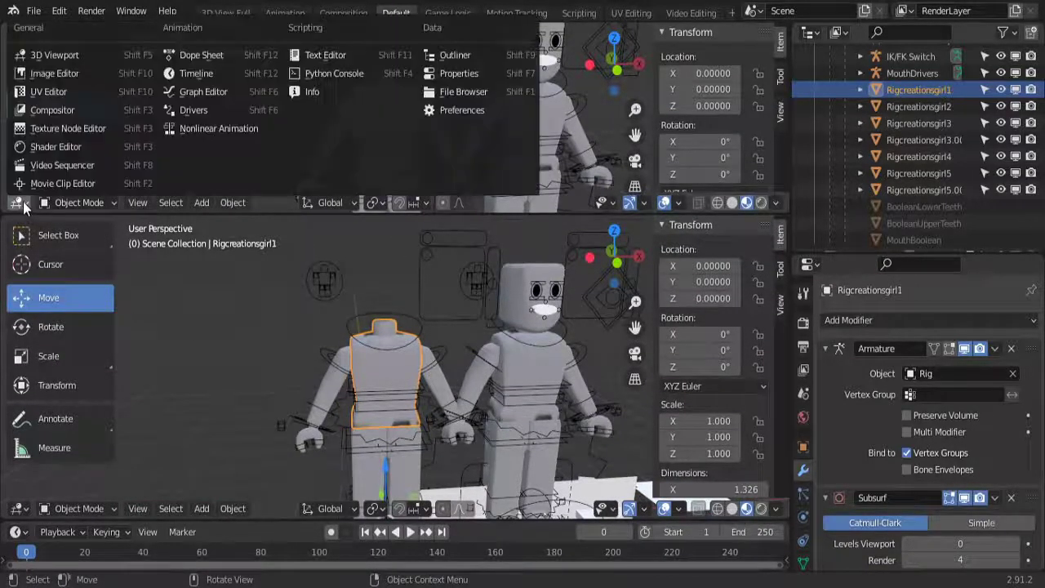
click(44, 178)
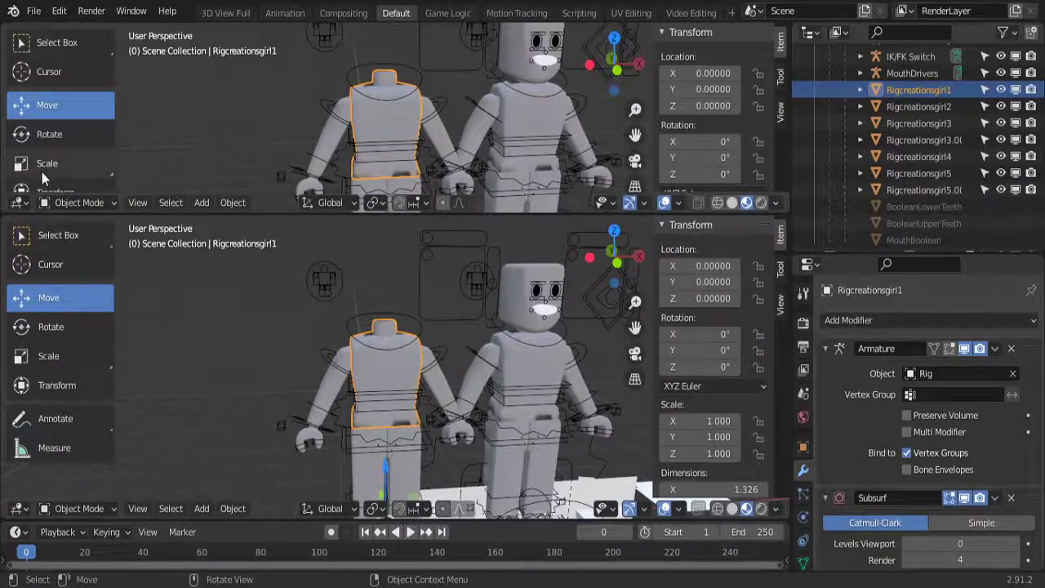
click(19, 203)
click(47, 147)
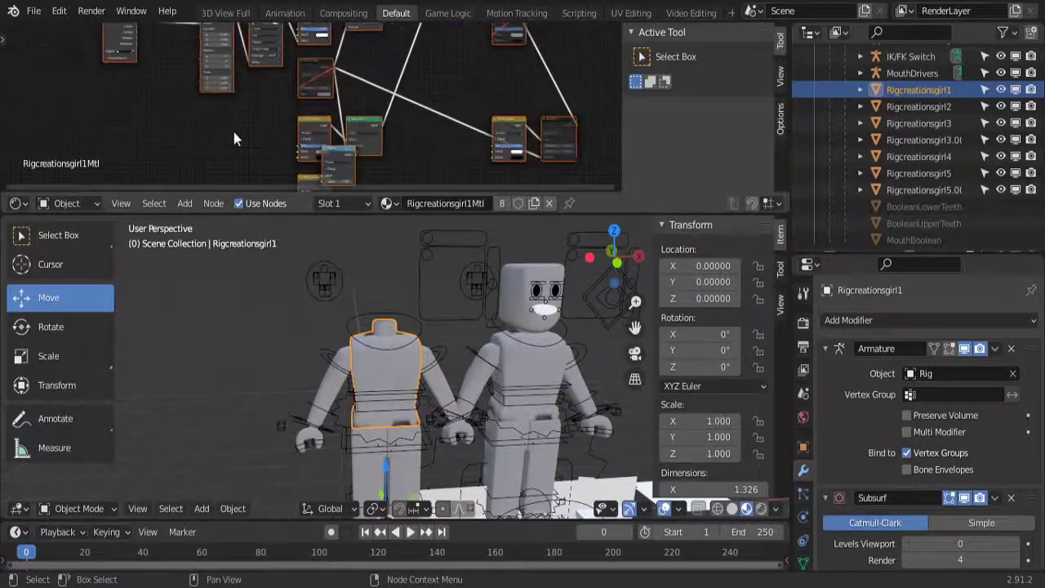
scroll(234, 138, up, 5)
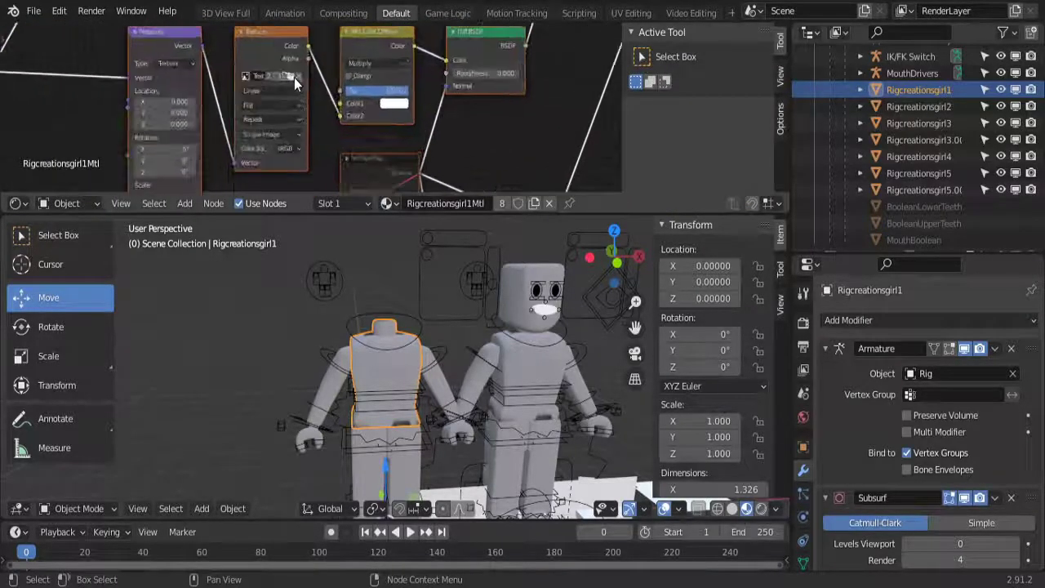
scroll(294, 78, up, 1)
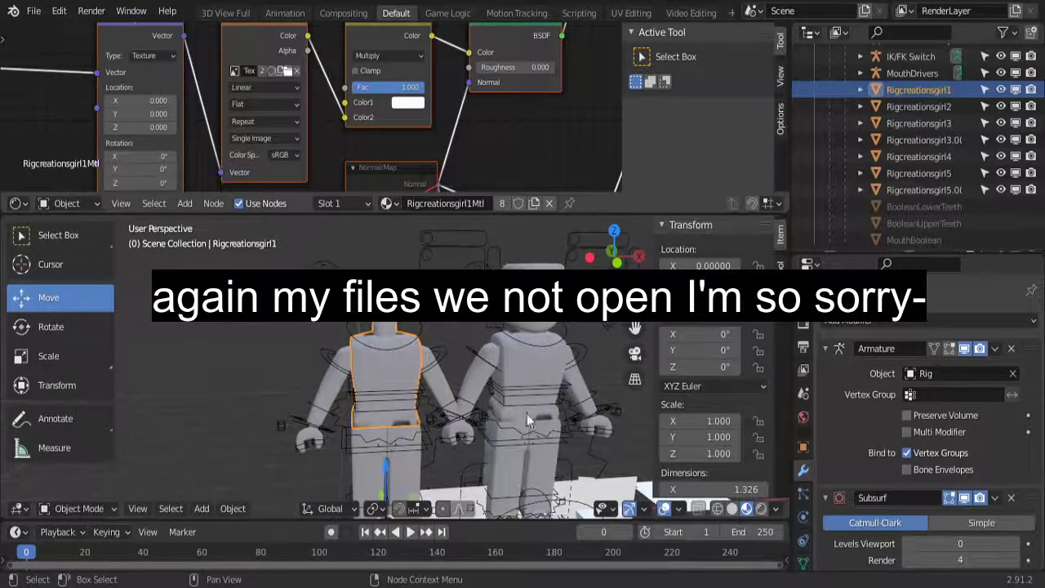
scroll(526, 413, down, 3)
Select the left character's rig and switch it into Pose Mode
middle_drag(524, 415, 545, 372)
scroll(544, 372, up, 3)
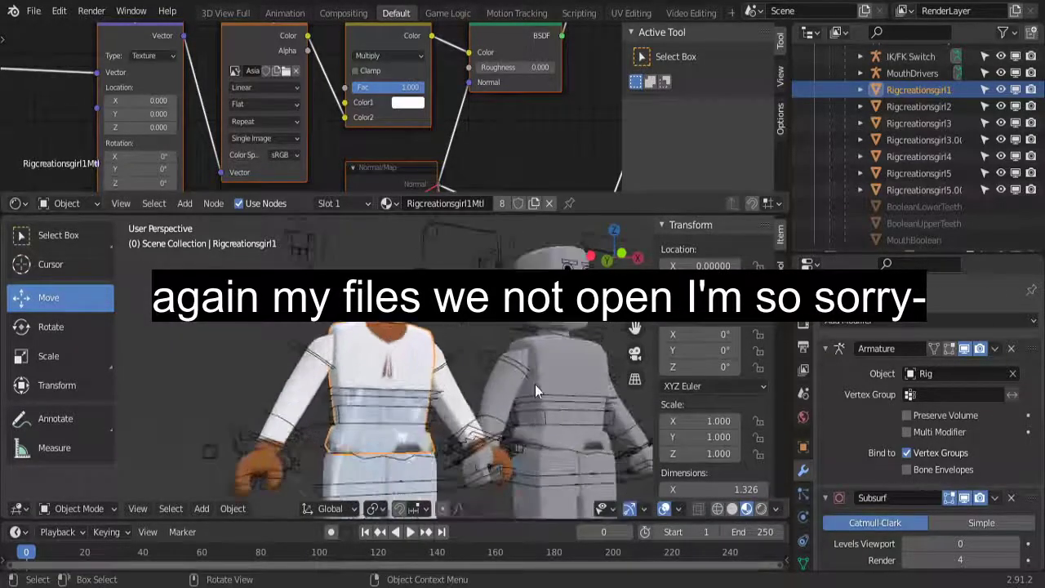
scroll(535, 385, down, 6)
scroll(530, 387, up, 5)
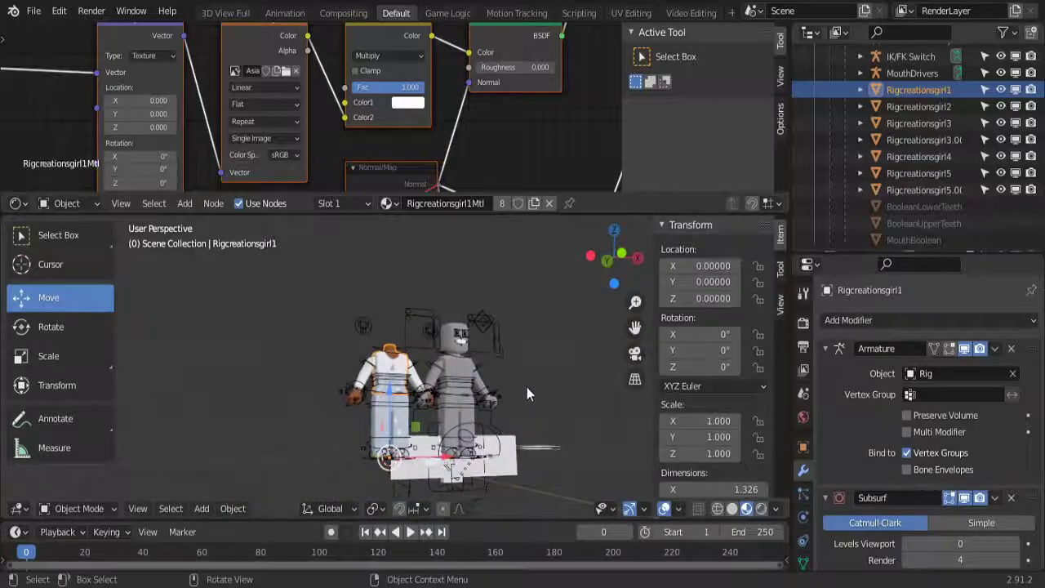
click(339, 365)
key(ctrl+Tab)
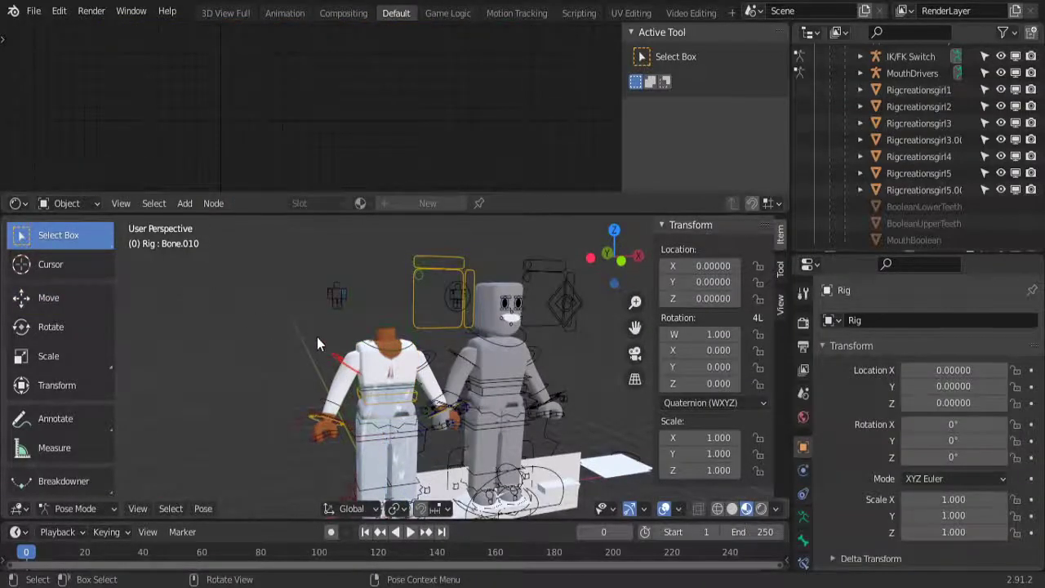